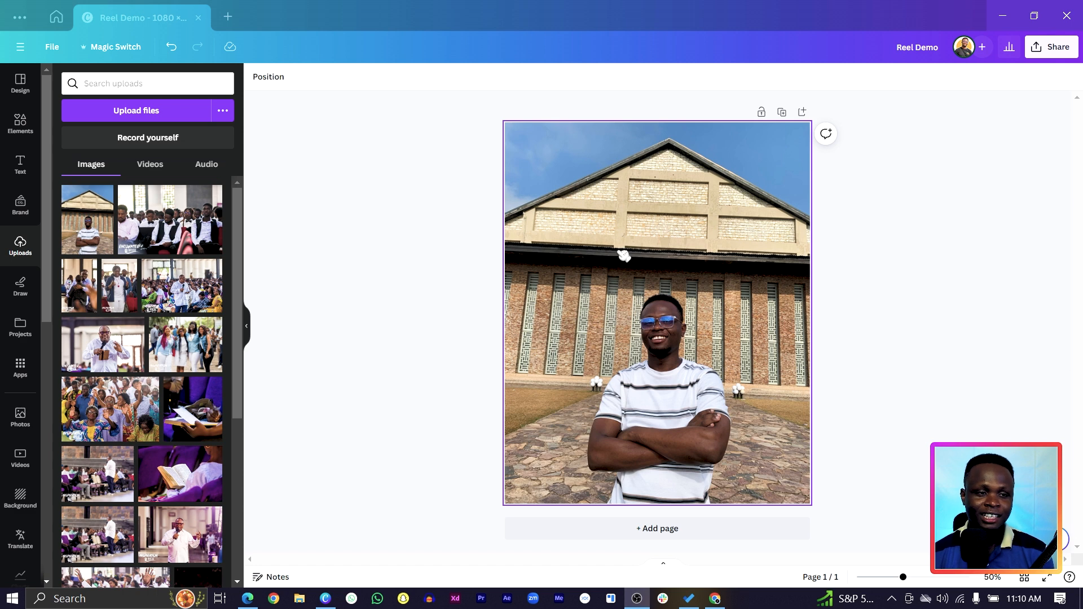
Open the photo's adjustments and limit them to the foreground area.
click(895, 329)
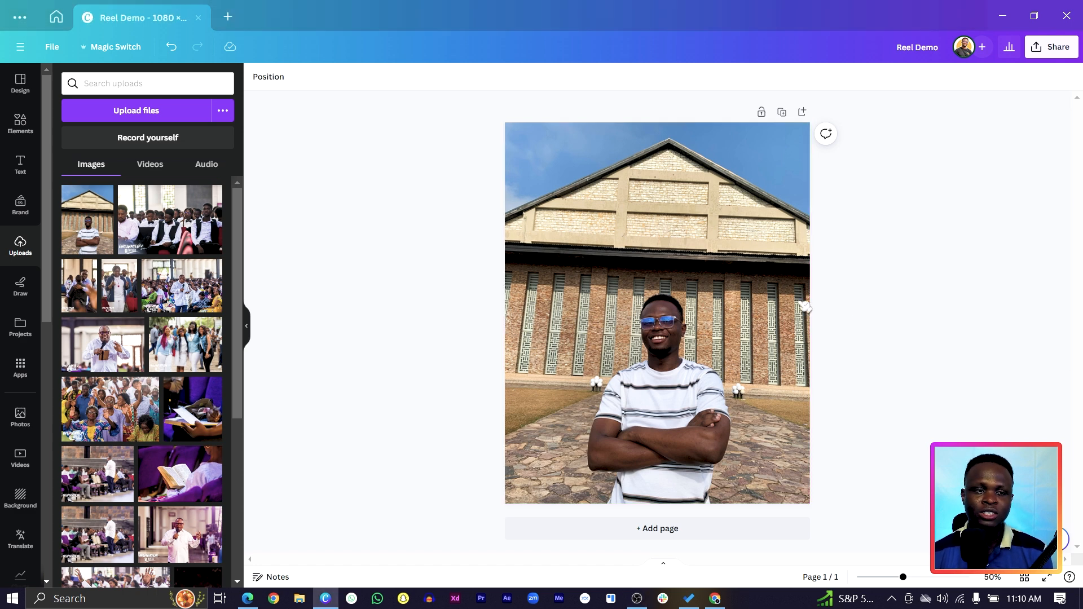
click(635, 194)
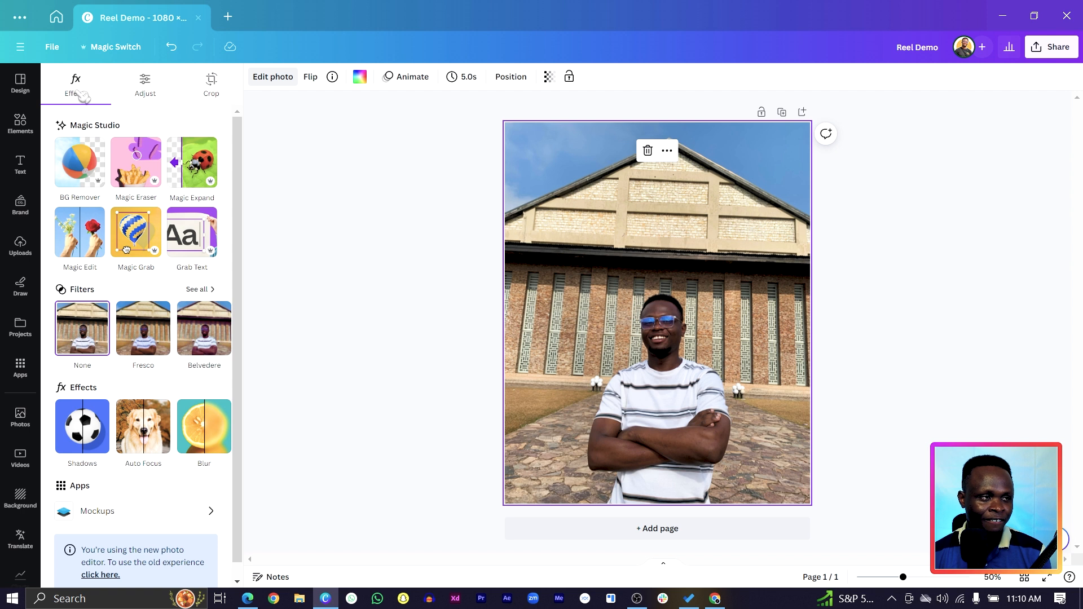
click(153, 87)
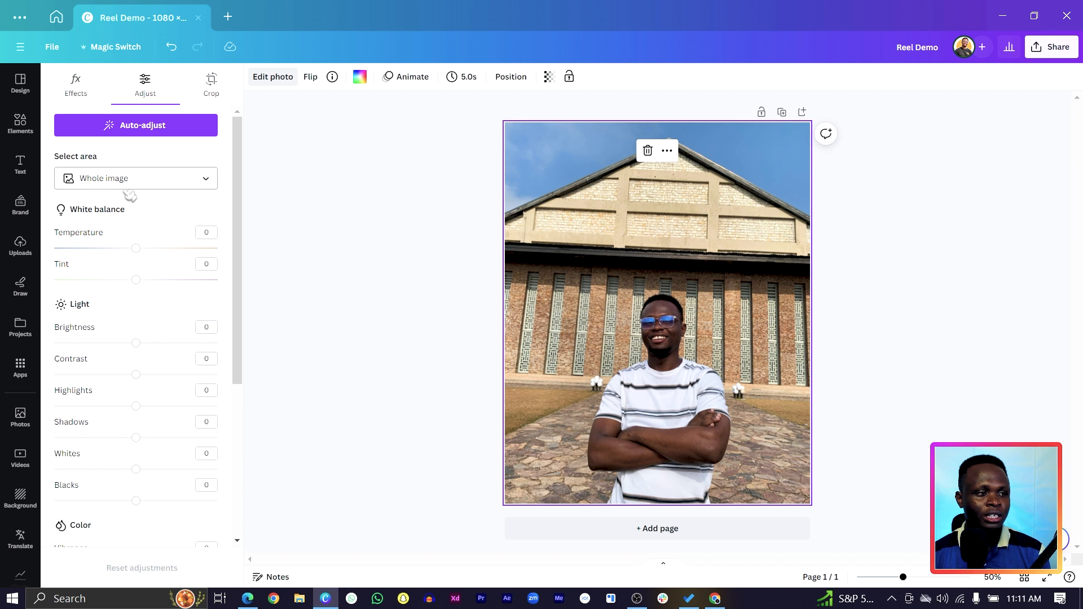
click(147, 181)
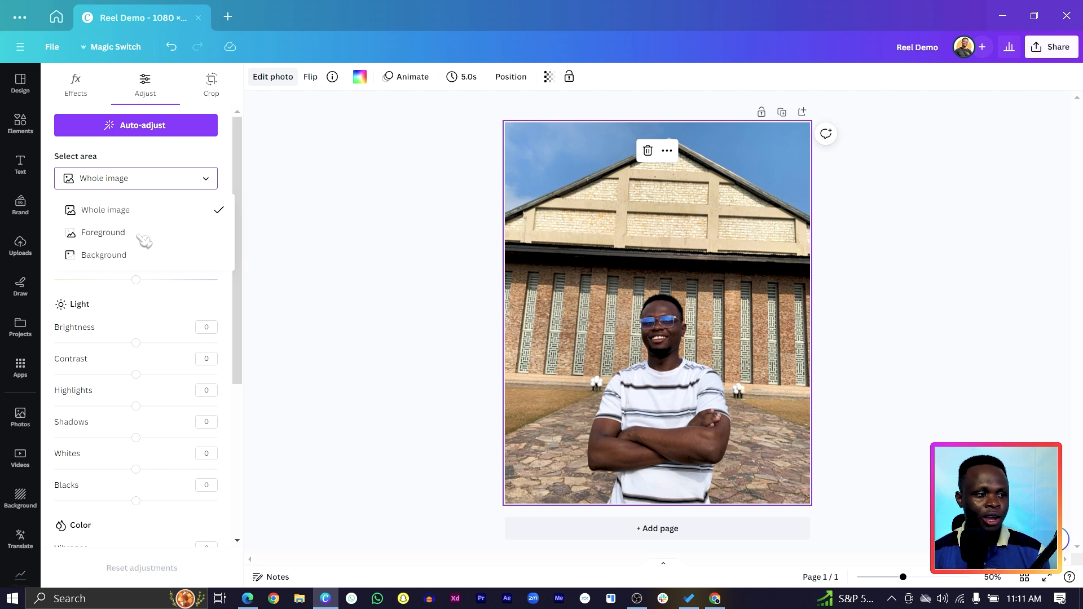
click(103, 232)
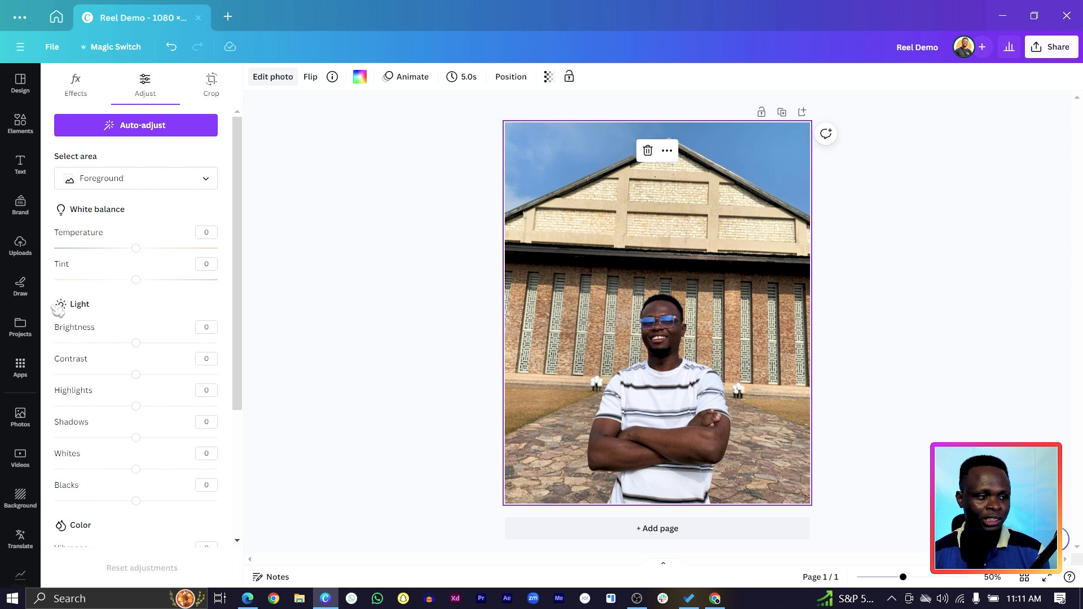
scroll(84, 250, down, 3)
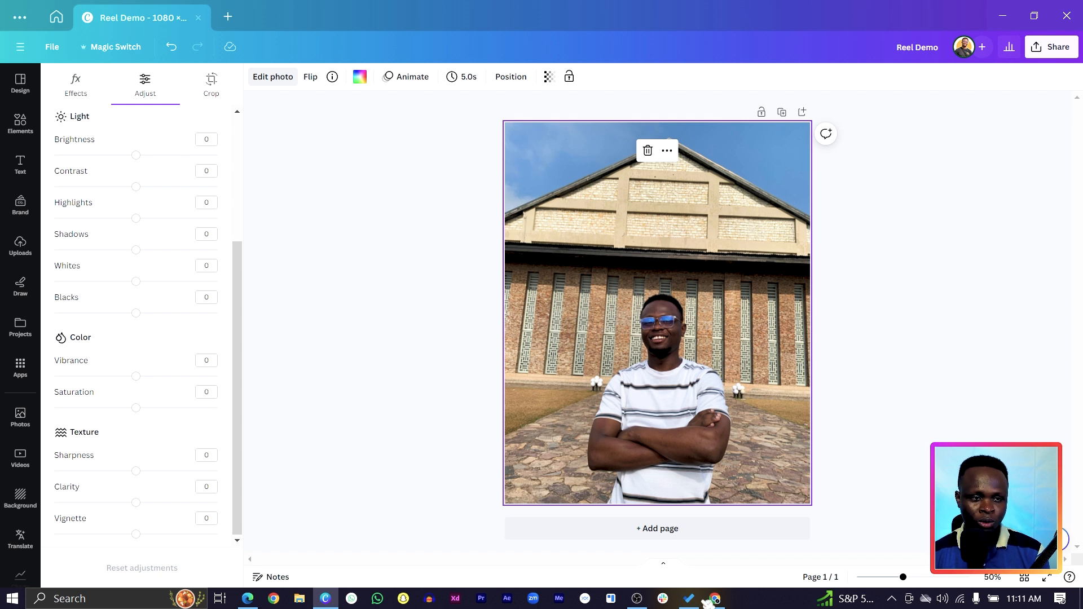
scroll(179, 351, up, 3)
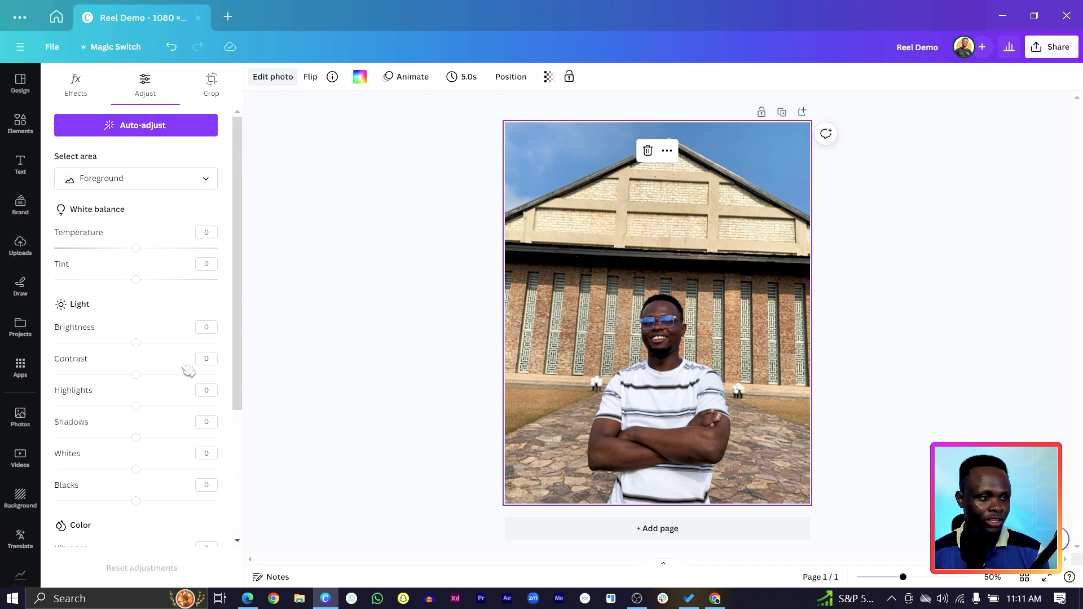
Set the foreground's brightness to 26, contrast to 31 and blacks to 20.
drag(136, 343, 157, 343)
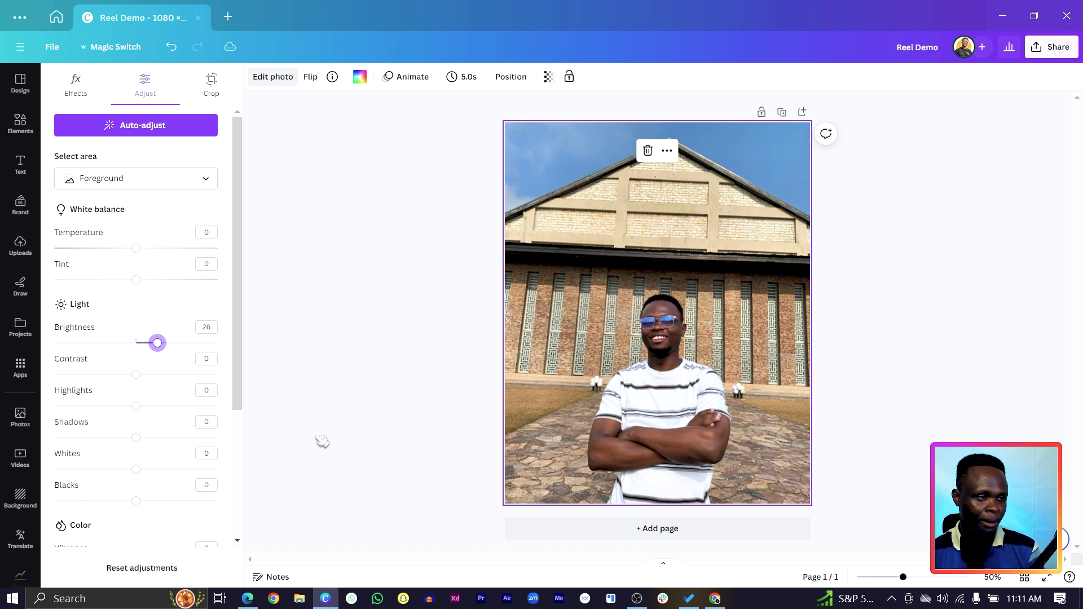
drag(142, 374, 165, 375)
scroll(166, 375, down, 3)
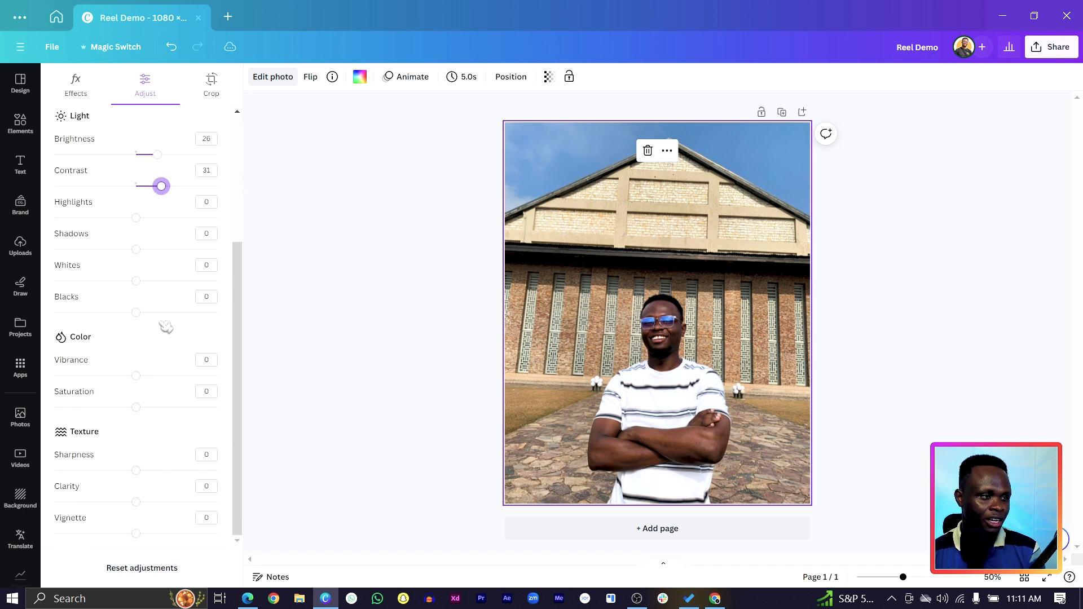
drag(138, 312, 152, 312)
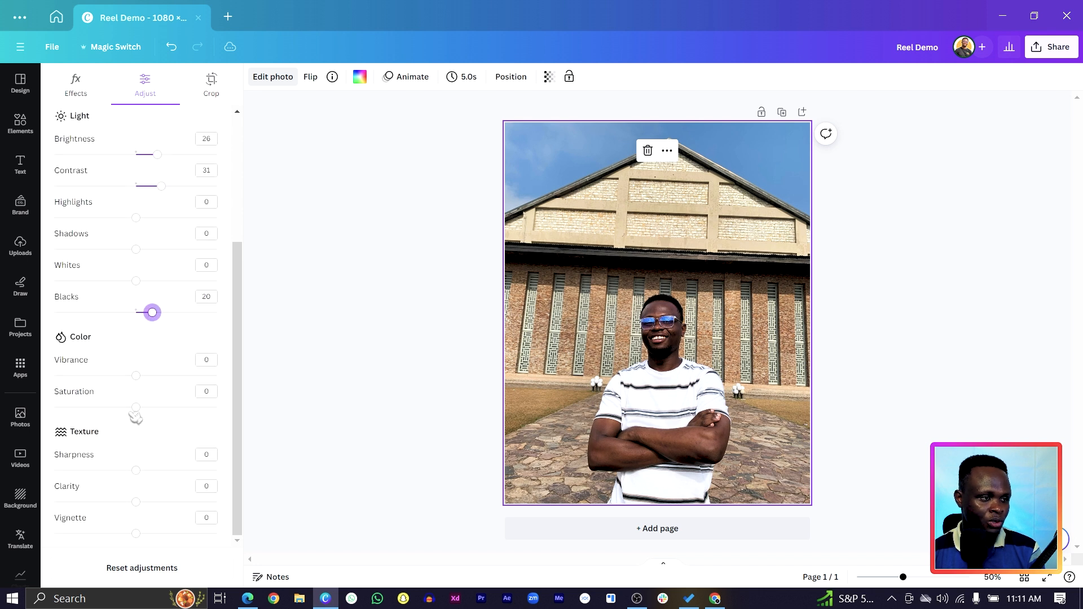
Set the foreground's saturation to 40, vibrance to 28 and sharpness to 9.
drag(137, 407, 169, 407)
drag(136, 375, 159, 375)
drag(136, 471, 144, 471)
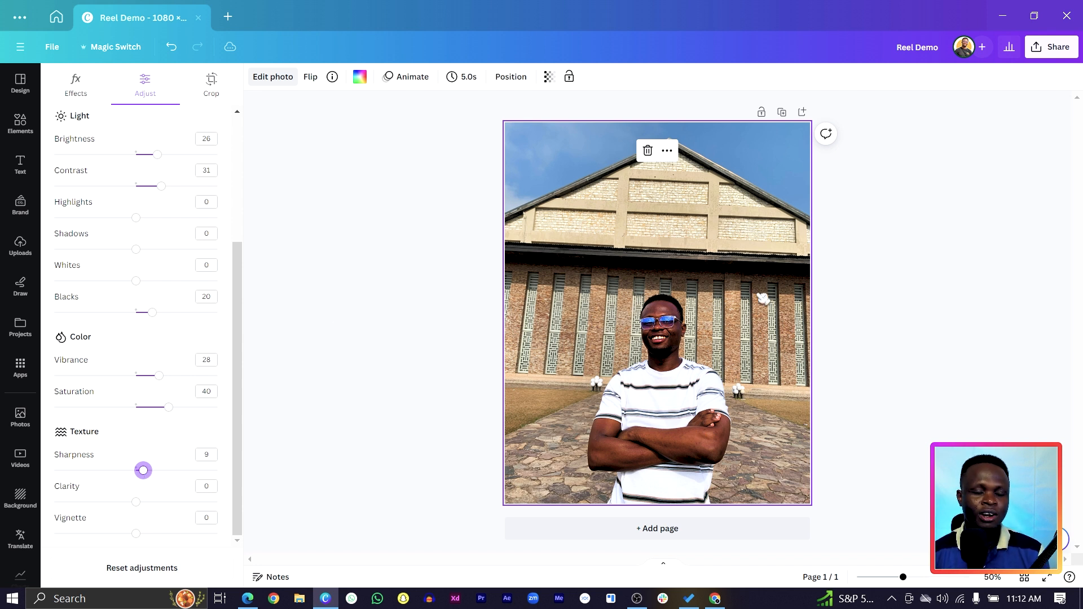
Switch the adjustments to the background area and set its saturation to -100 and vibrance to -32.
scroll(183, 235, up, 3)
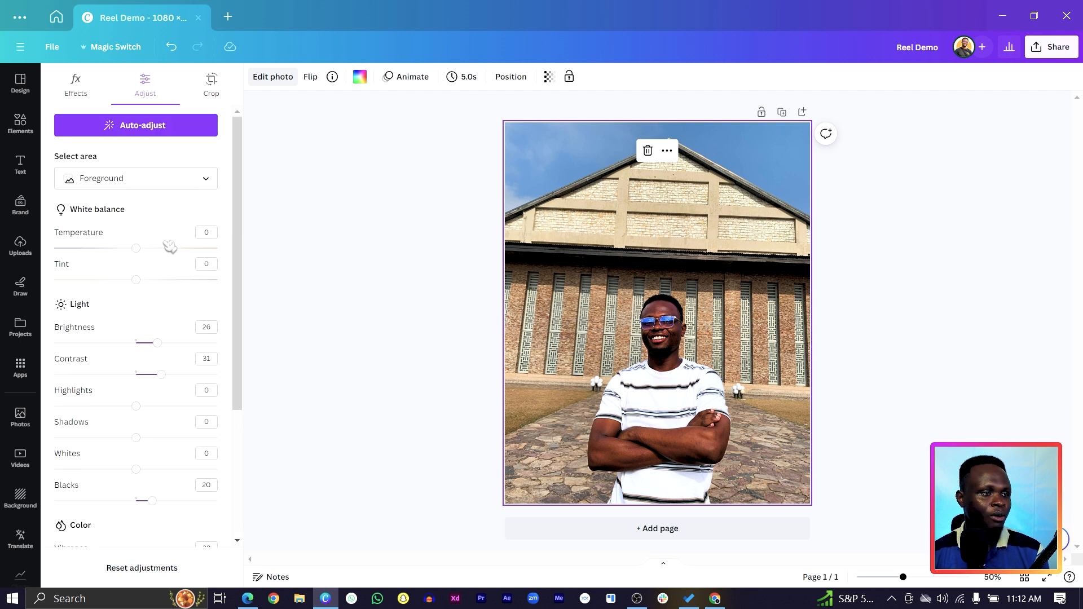
click(140, 181)
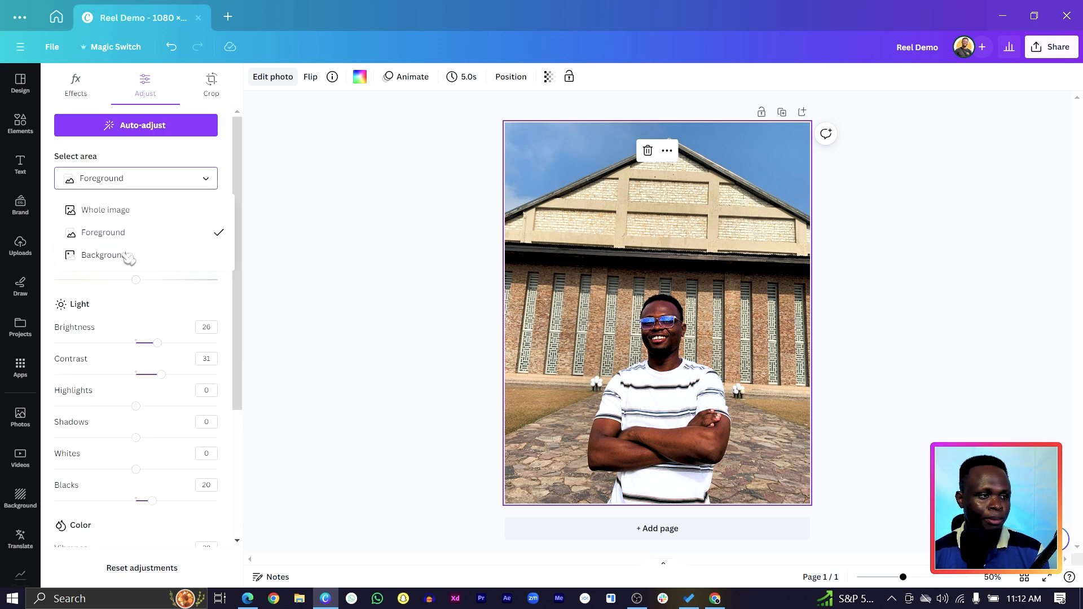
click(127, 258)
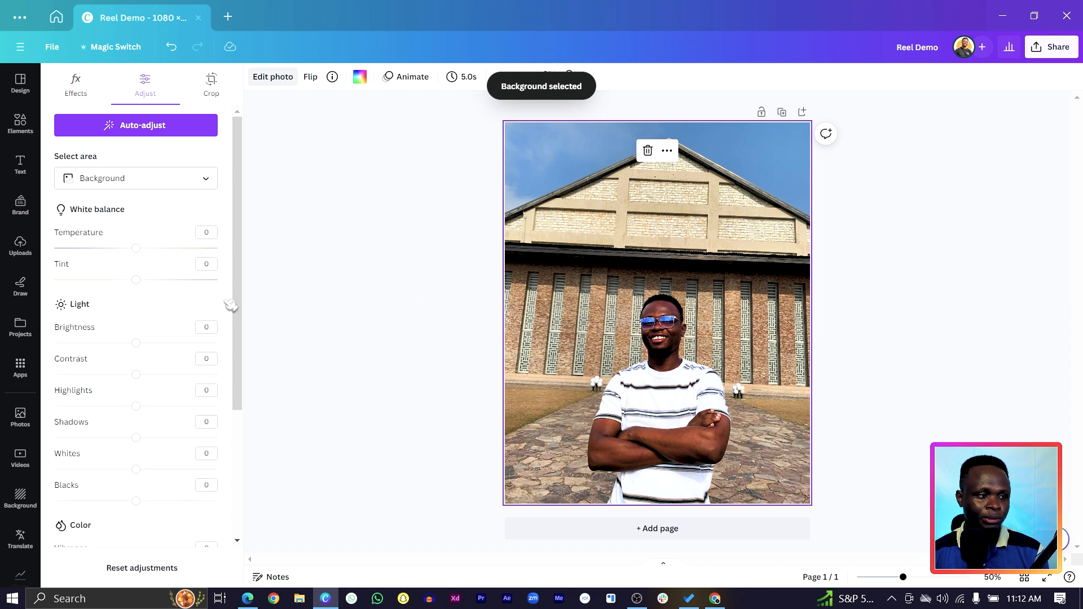
scroll(185, 321, down, 3)
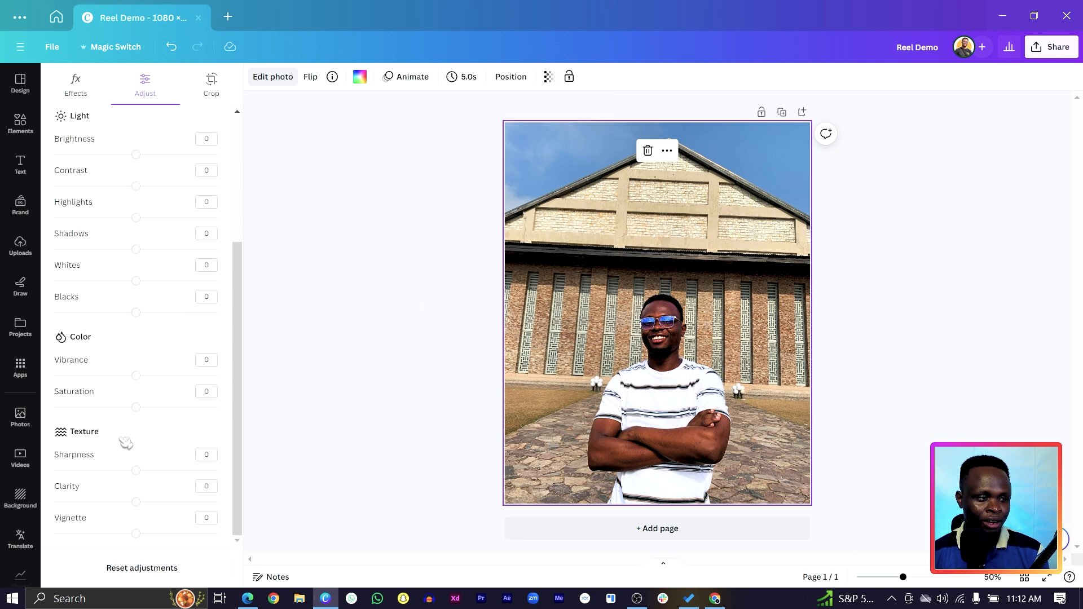
drag(136, 407, 54, 408)
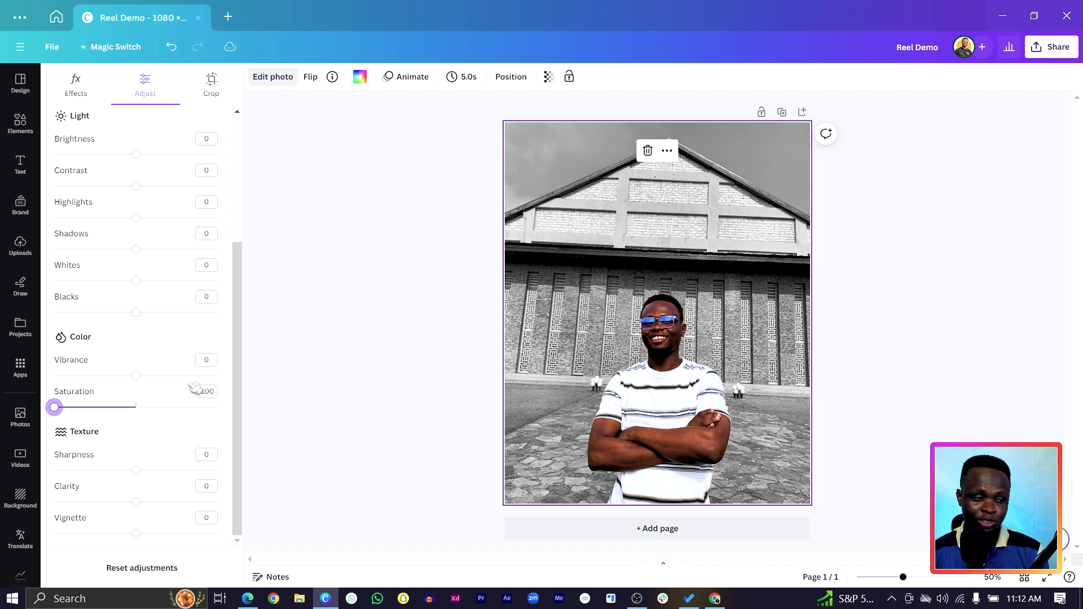
drag(136, 376, 110, 375)
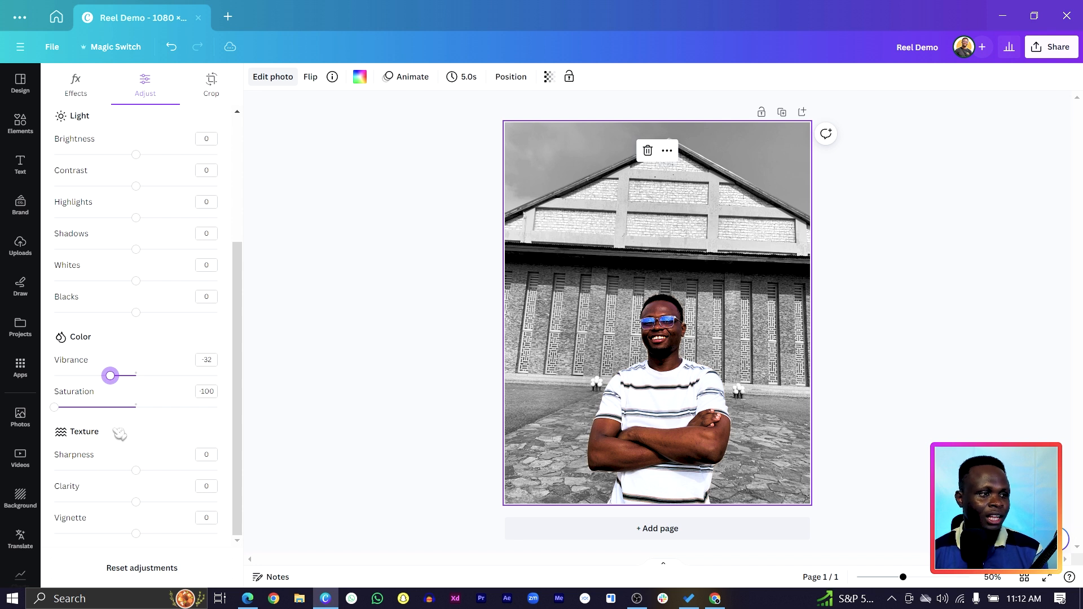
Set the background's blacks to 23 and contrast to 25.
scroll(119, 436, up, 3)
mouse_move(148, 501)
mouse_down()
mouse_move(169, 501)
mouse_move(154, 501)
mouse_up()
drag(136, 374, 160, 374)
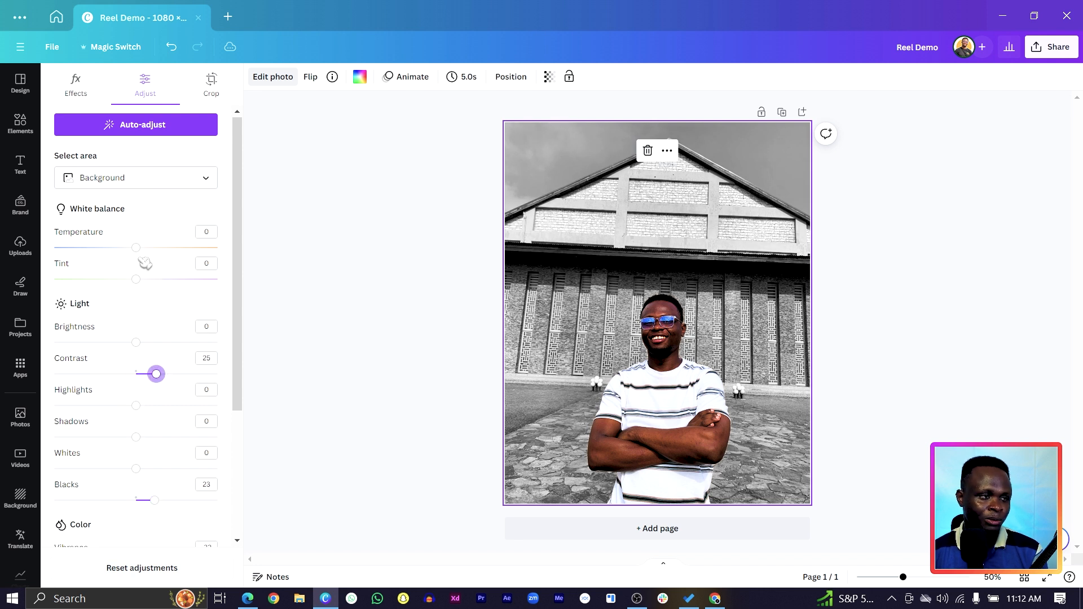
Set the background's tint to 47 and temperature to 94.
drag(144, 251, 175, 279)
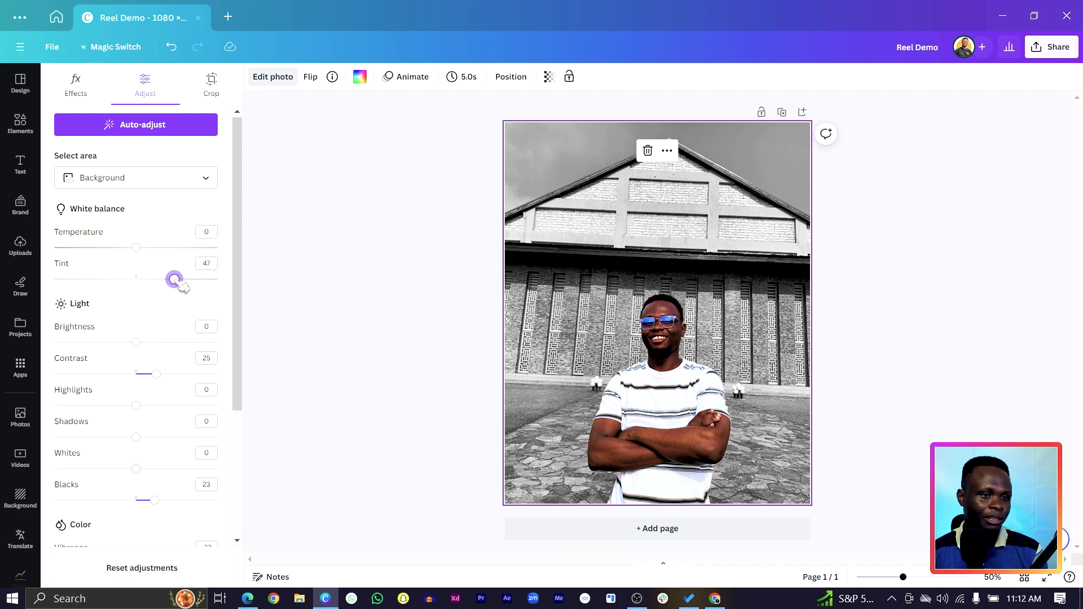
drag(138, 249, 214, 250)
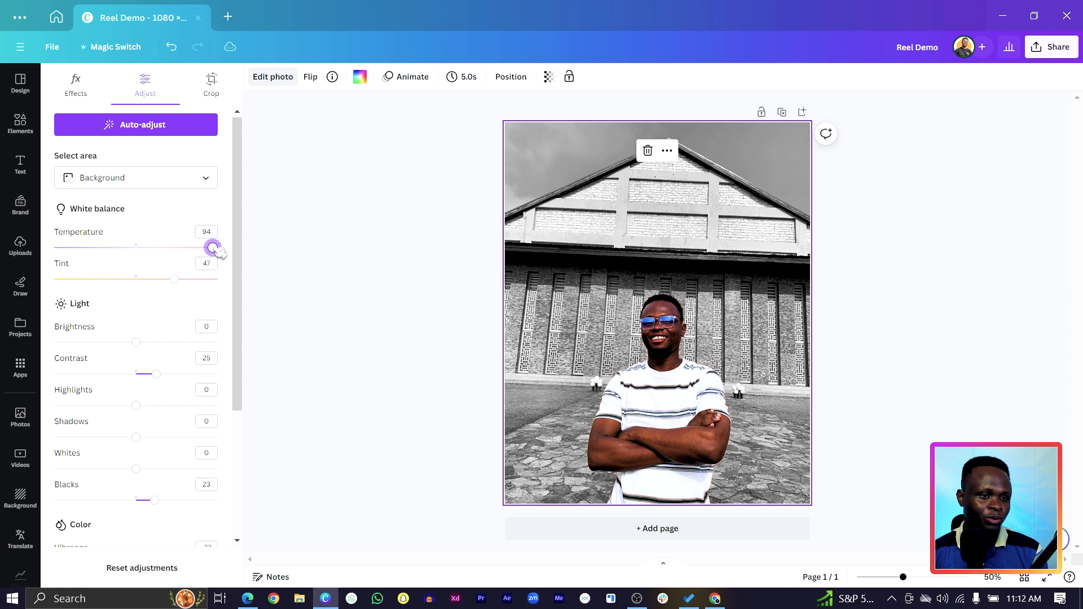
scroll(165, 330, down, 3)
scroll(133, 415, up, 3)
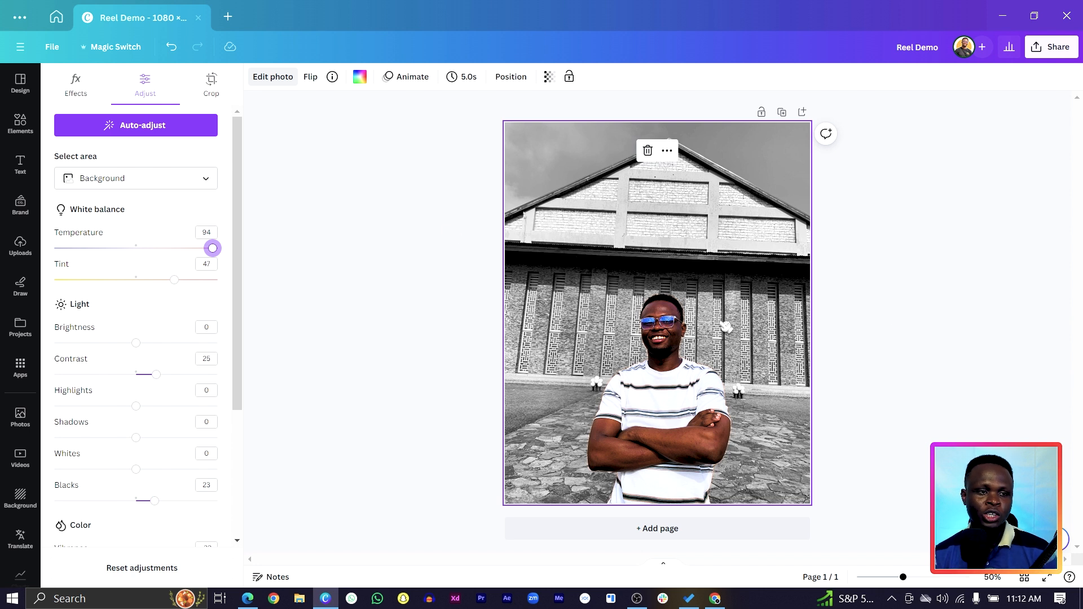
Switch the adjustments to the whole image and set its sharpness to 4.
click(175, 180)
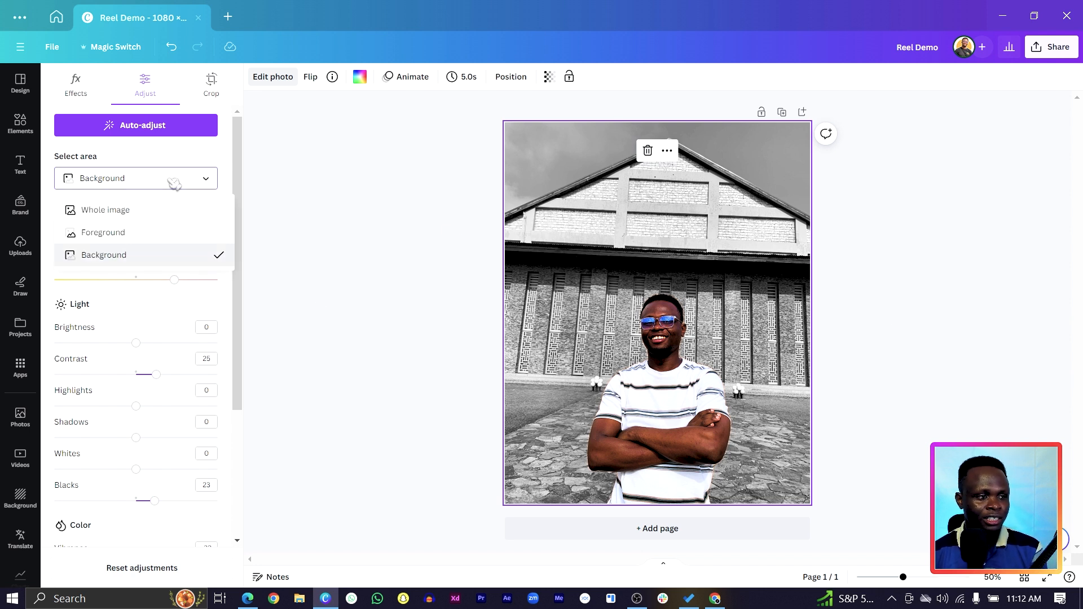
click(145, 214)
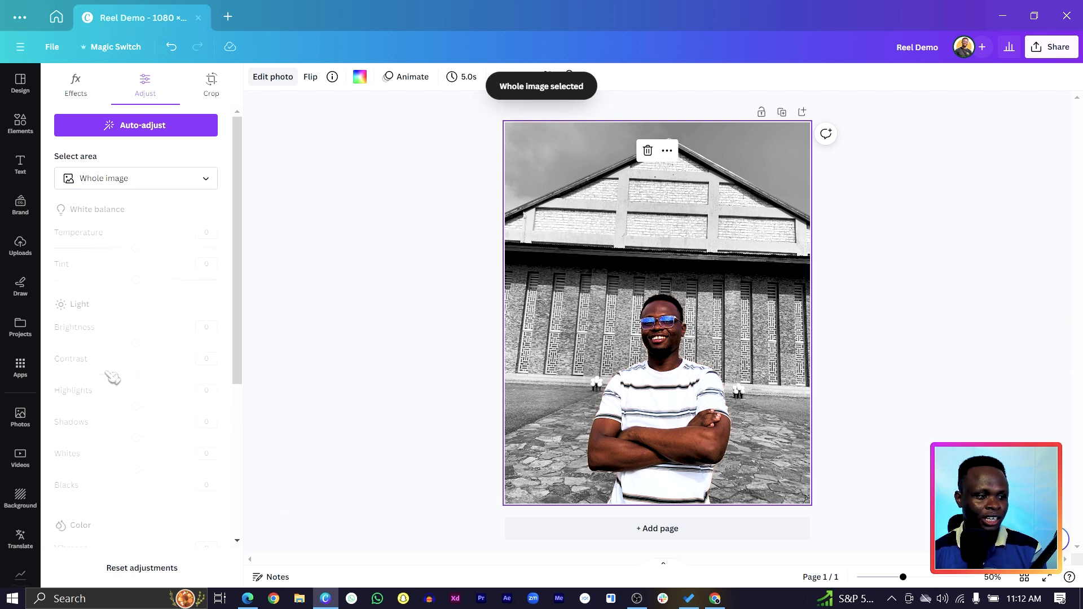
scroll(104, 387, down, 3)
scroll(107, 474, down, 1)
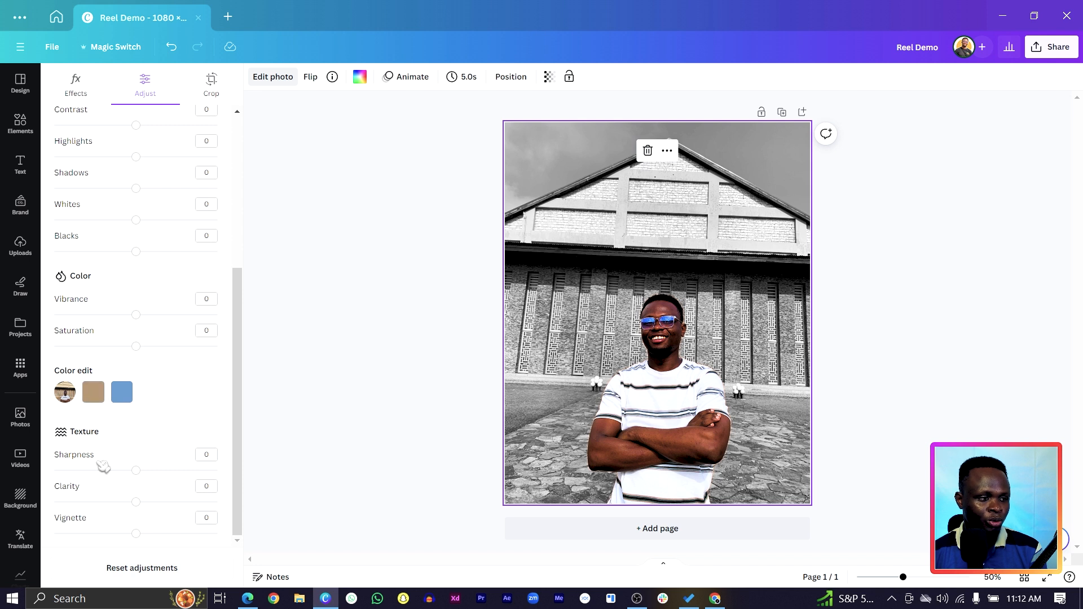
mouse_move(138, 472)
mouse_down()
mouse_move(250, 473)
mouse_move(147, 479)
mouse_up()
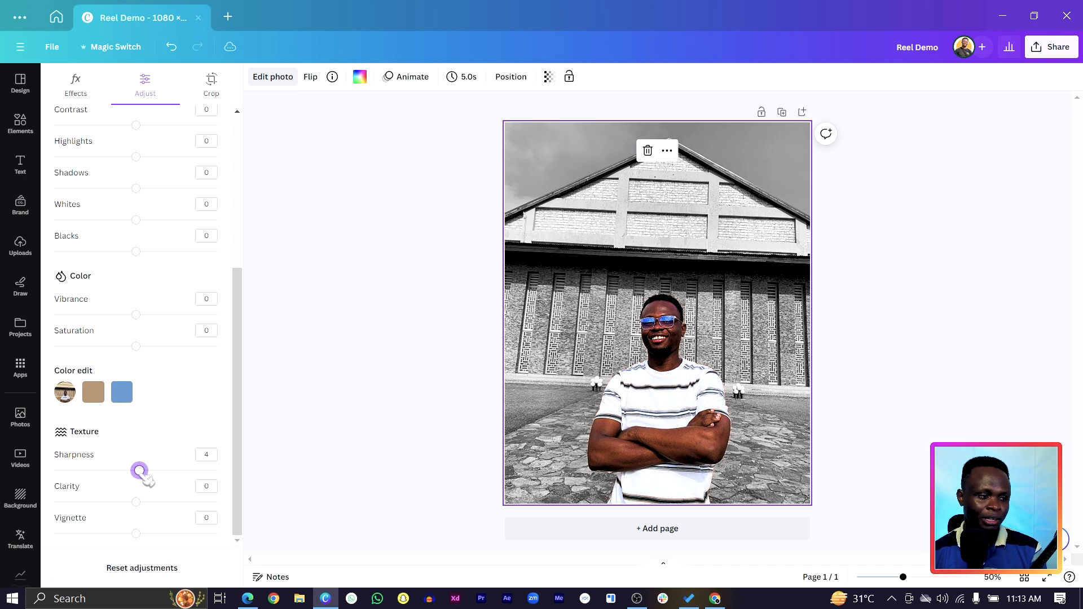
Apply the Magic Grab effect to separate the man from the photo's background.
scroll(147, 458, up, 5)
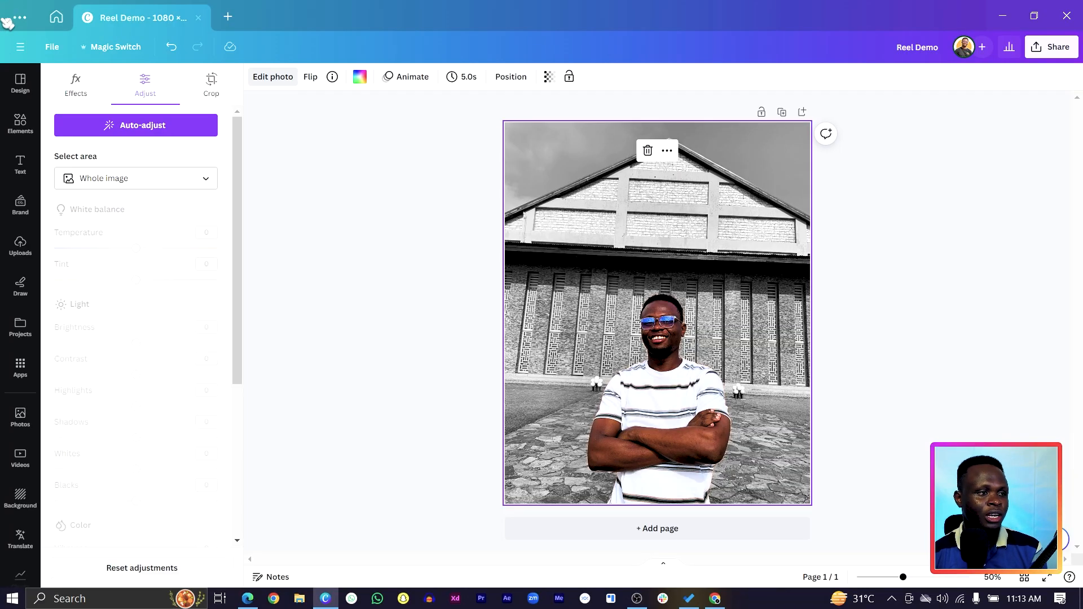
click(79, 95)
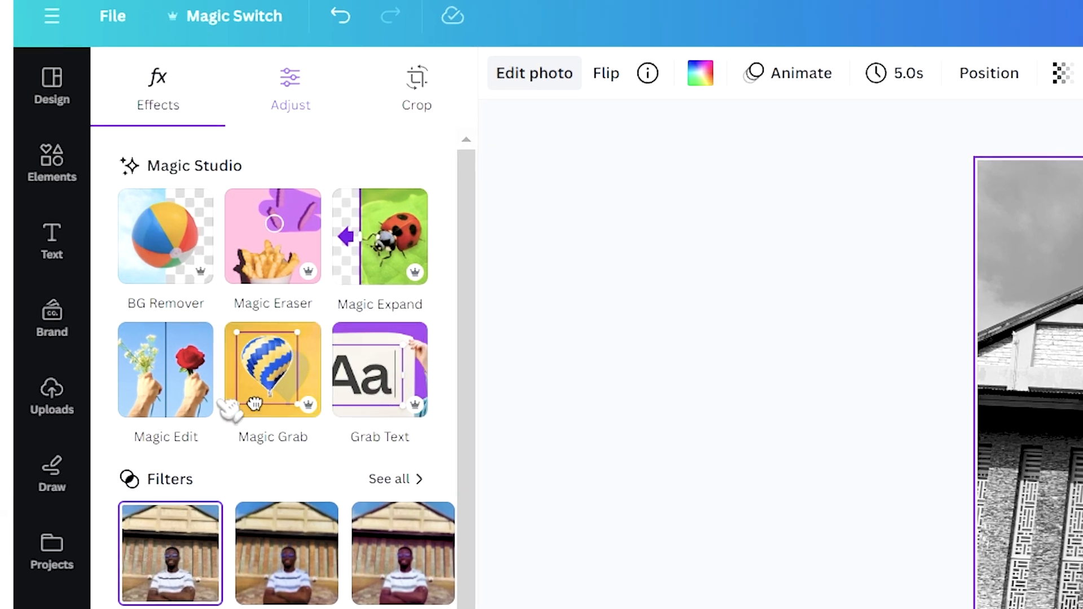
click(254, 404)
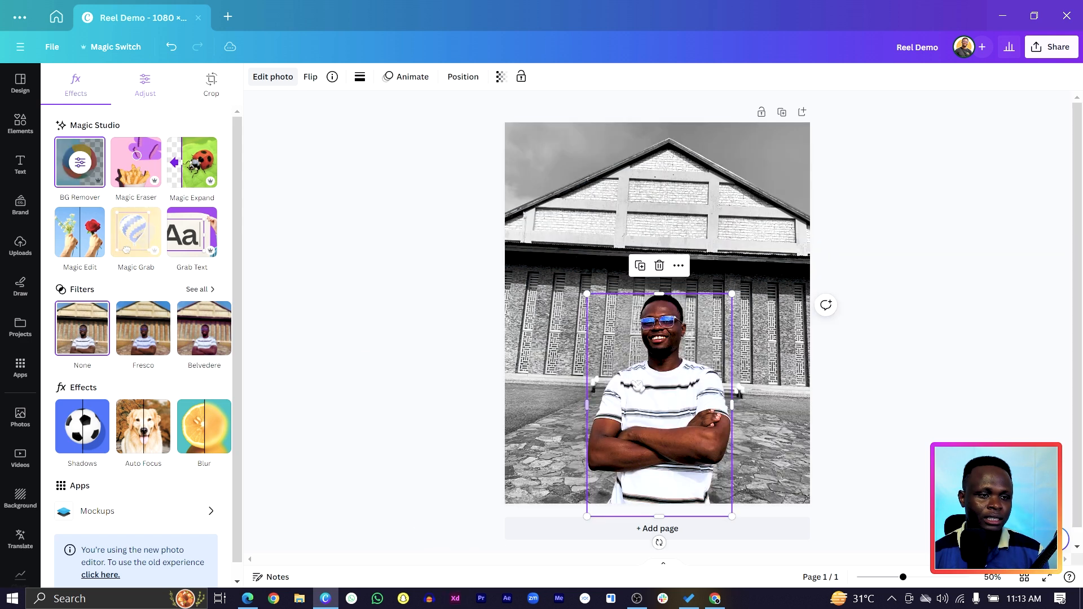
Try moving the cut-out man up and to the left within the photo, and undo the move.
drag(652, 444, 603, 414)
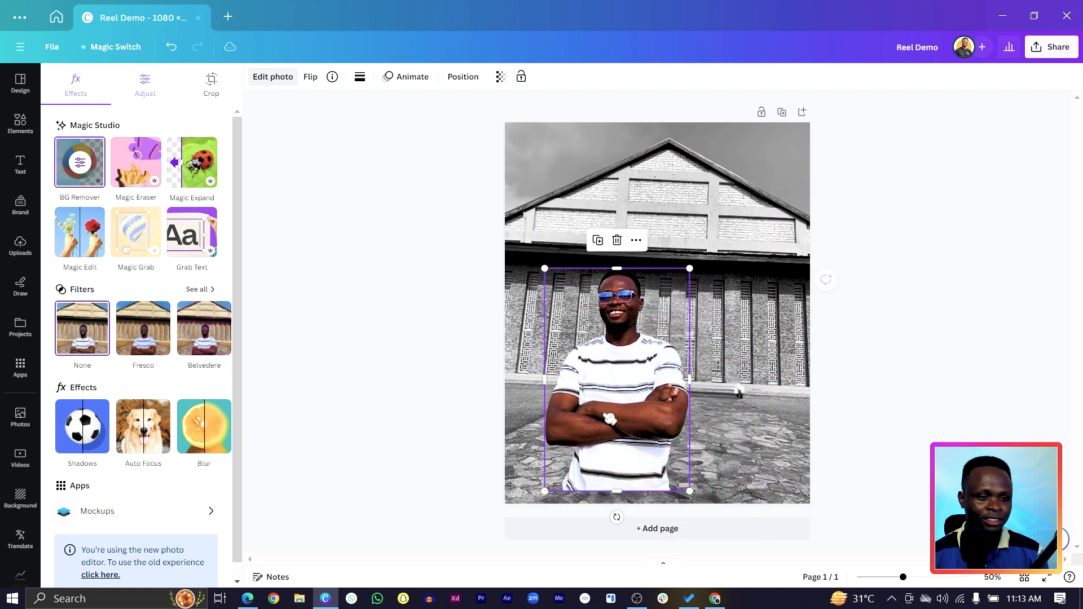
key(ctrl+z)
click(424, 210)
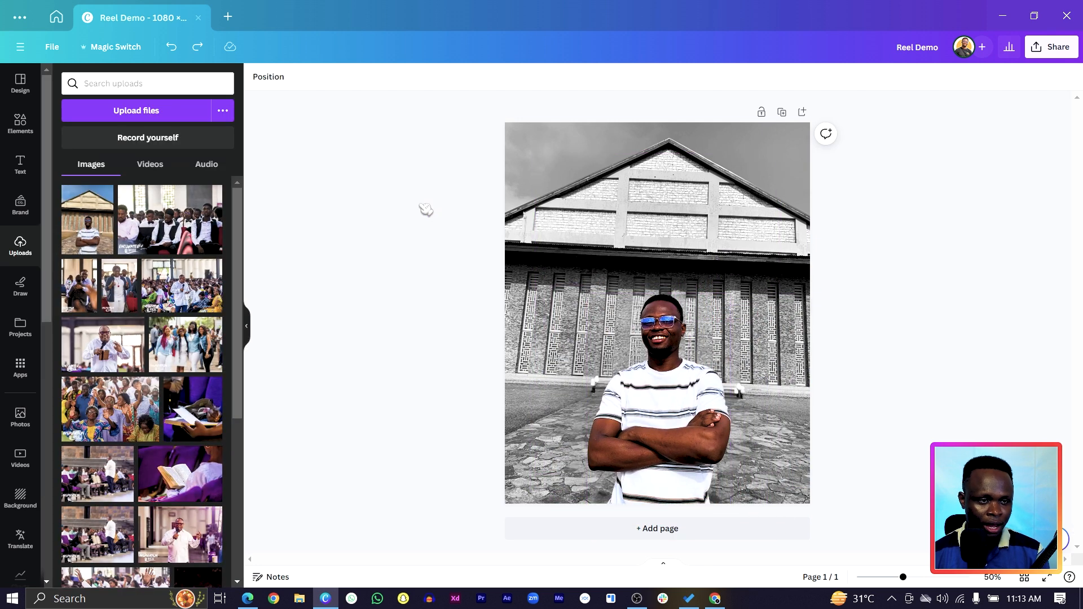
Add a text box reading "HELLO" in capitals to the page.
key(t)
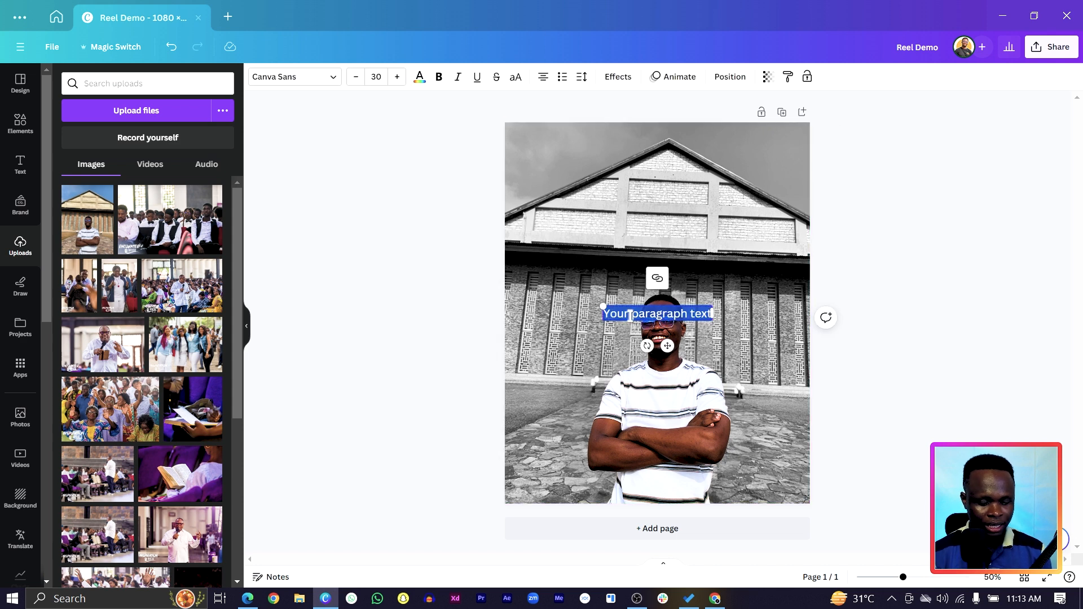
key(Caps_Lock)
text(HELLO)
Set the HELLO text in the Yearbook Solid font and enlarge it to a font size of about 320.
key(ctrl+a)
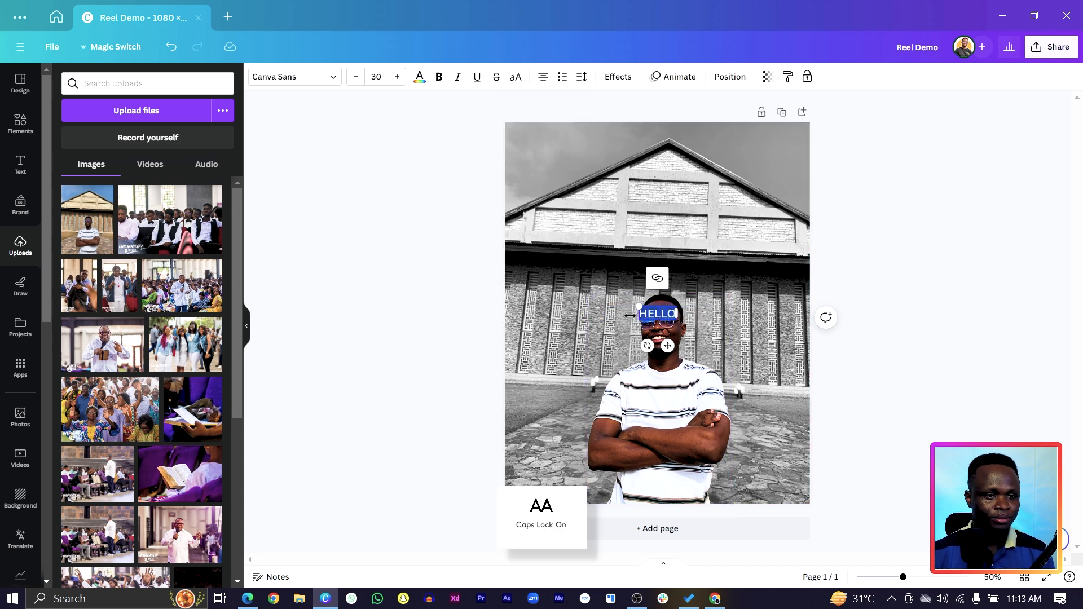
click(293, 77)
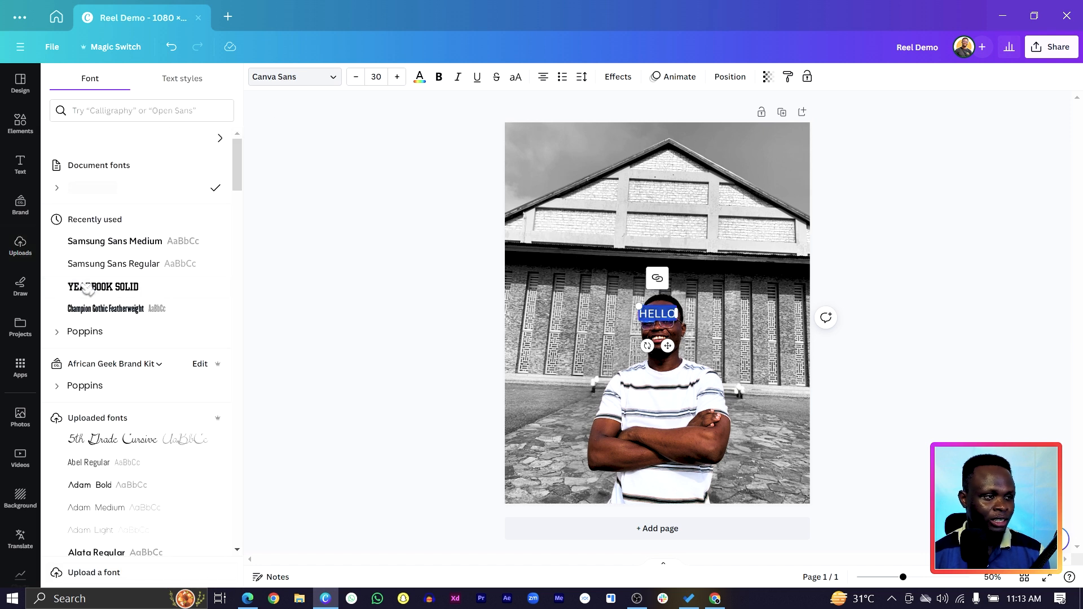
click(87, 289)
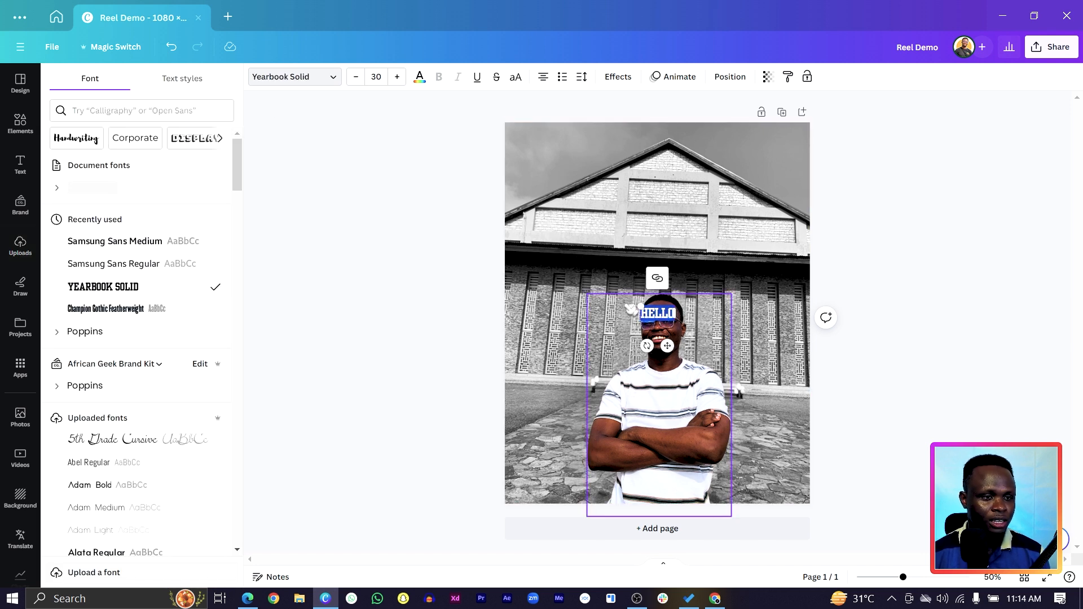
drag(639, 305, 465, 278)
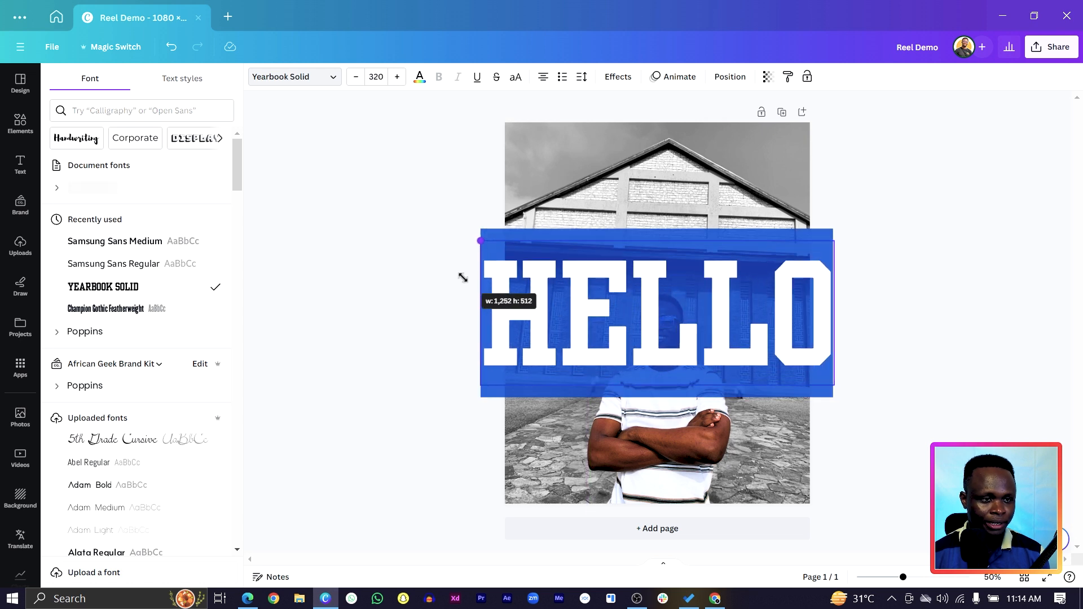
Move the HELLO text across the building's front and place it behind the man.
click(335, 292)
drag(592, 327, 600, 300)
drag(813, 302, 807, 327)
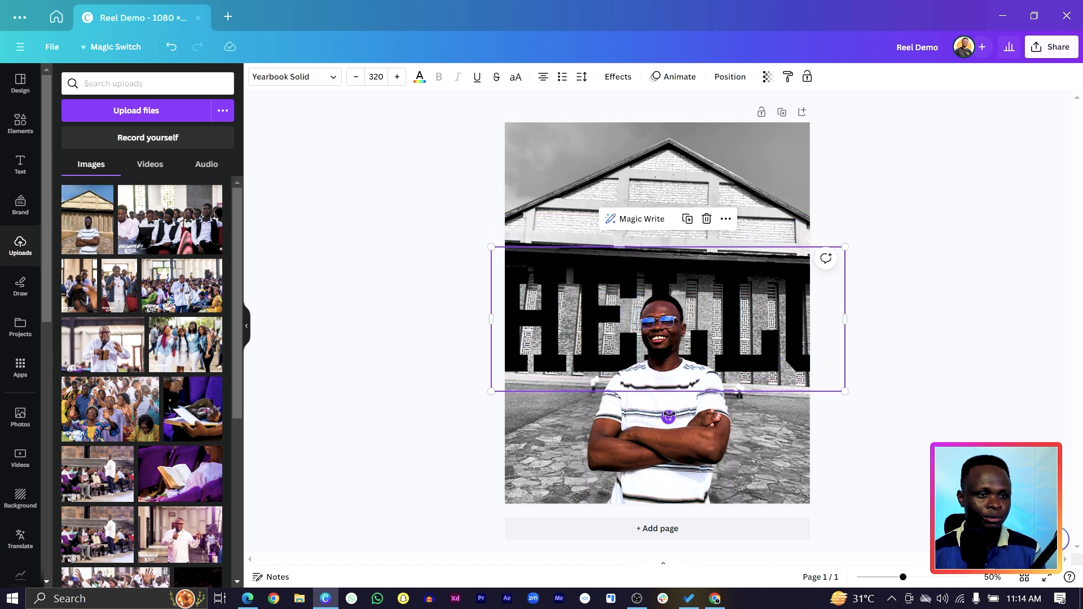
Tilt the HELLO text slightly clockwise and change its colour to white.
drag(668, 418, 665, 419)
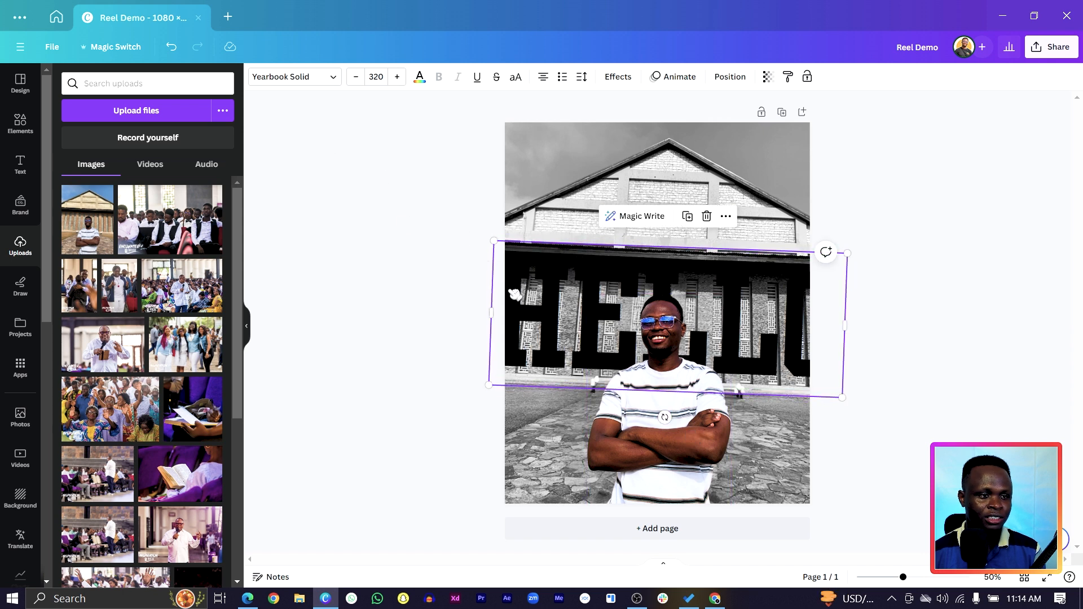
click(419, 77)
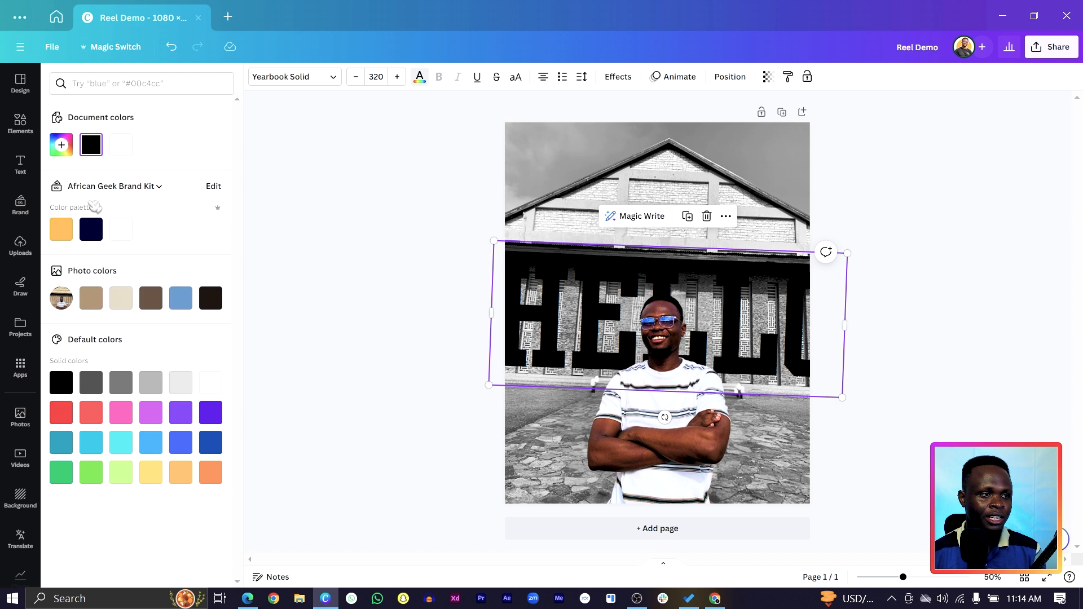
click(120, 145)
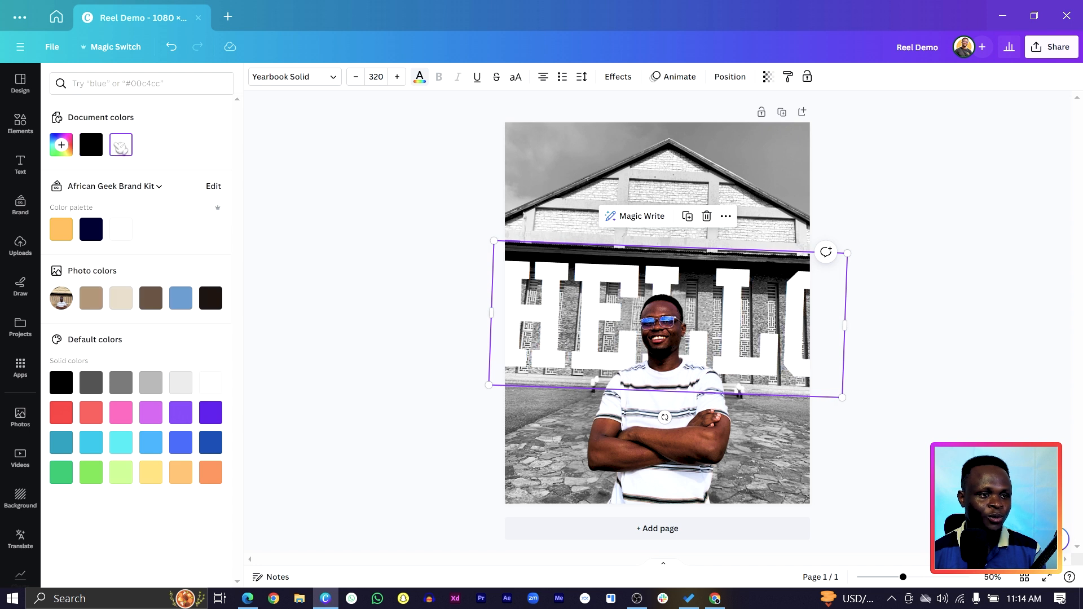
Apply a black Shadow effect to the HELLO text with an offset of 25 and a blur of 42.
click(599, 78)
click(135, 146)
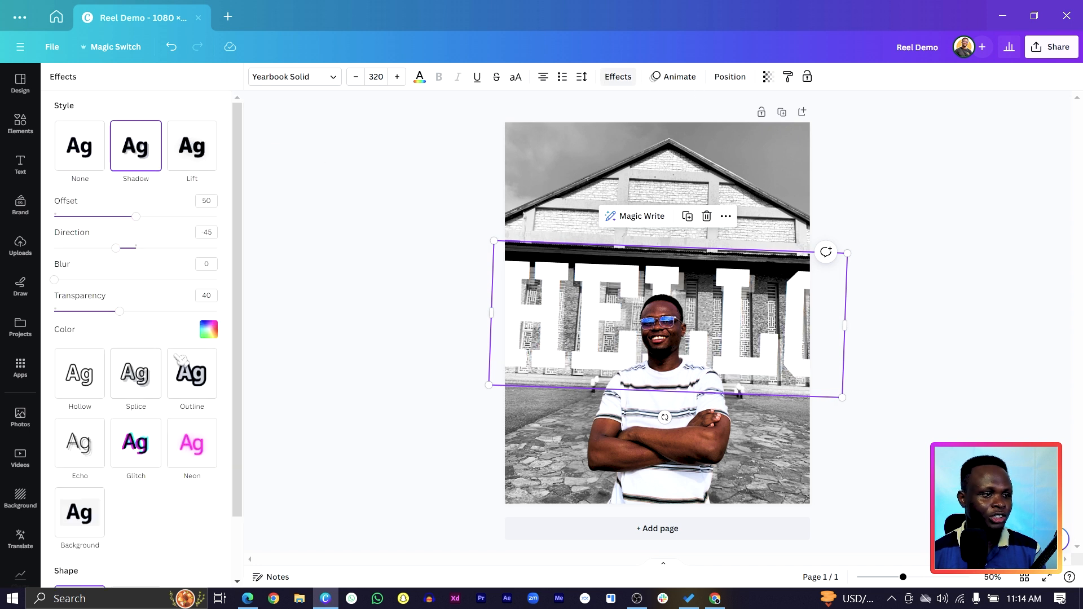
click(208, 329)
click(64, 526)
click(107, 315)
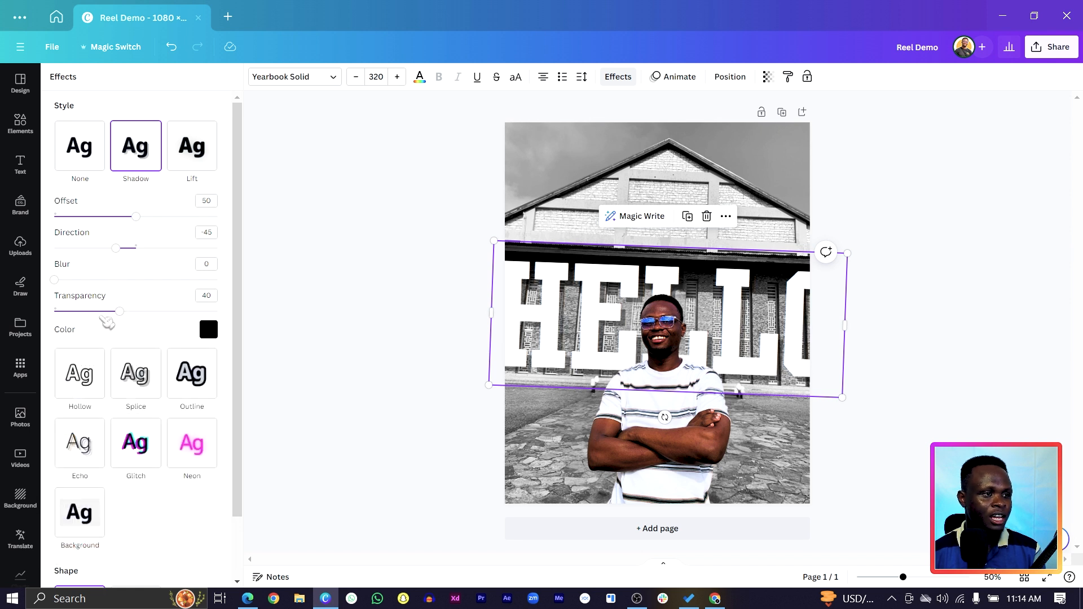
drag(143, 218, 96, 217)
drag(55, 280, 124, 280)
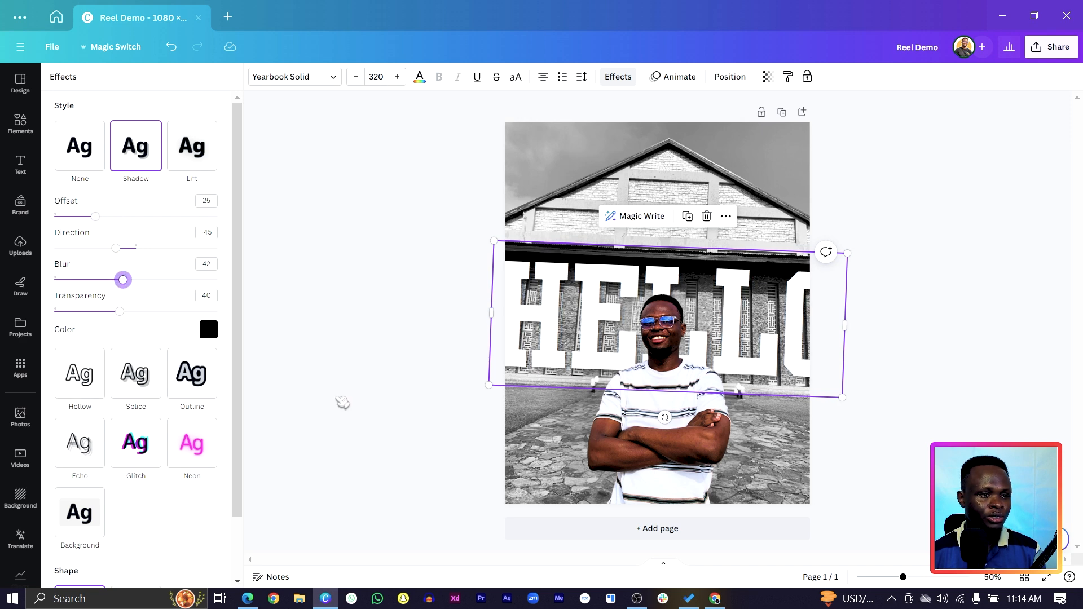
click(346, 398)
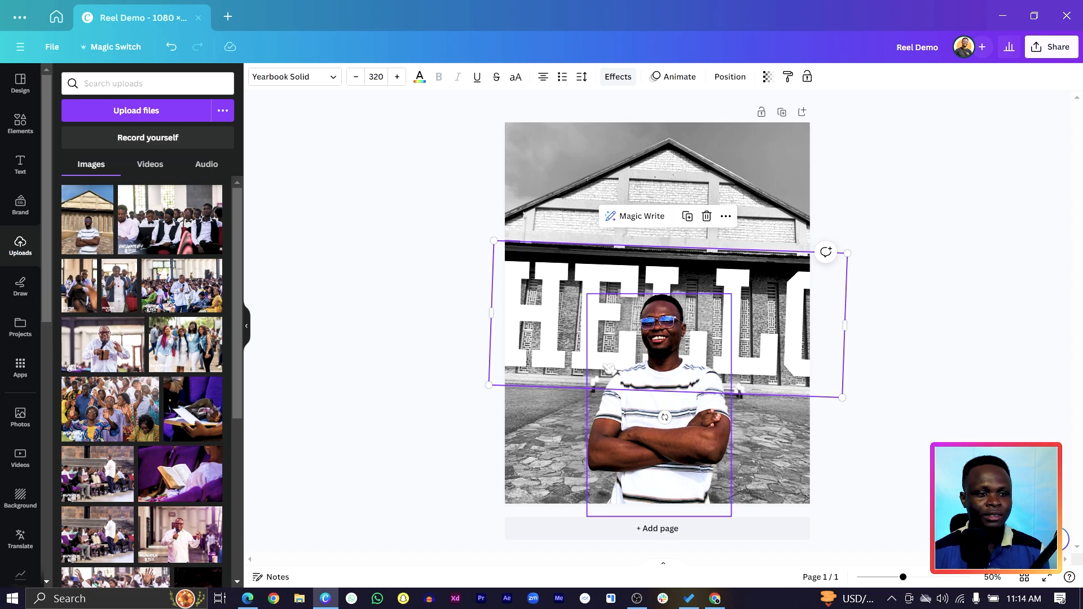
click(454, 401)
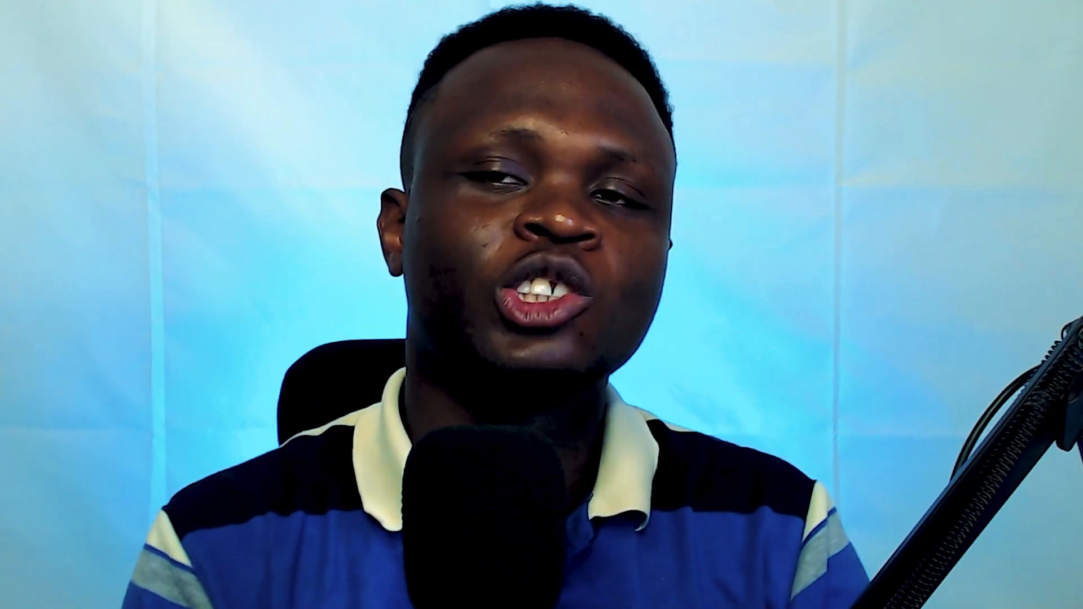